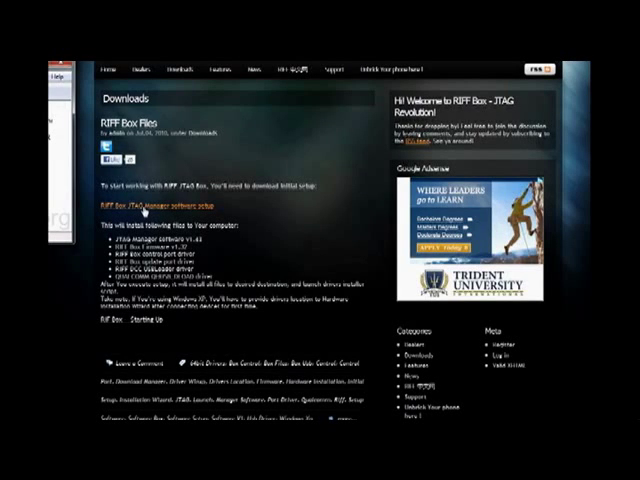
Download RIFFSetup.exe from the RIFF Box JTAG Manager setup link and launch it
left_click(145, 210)
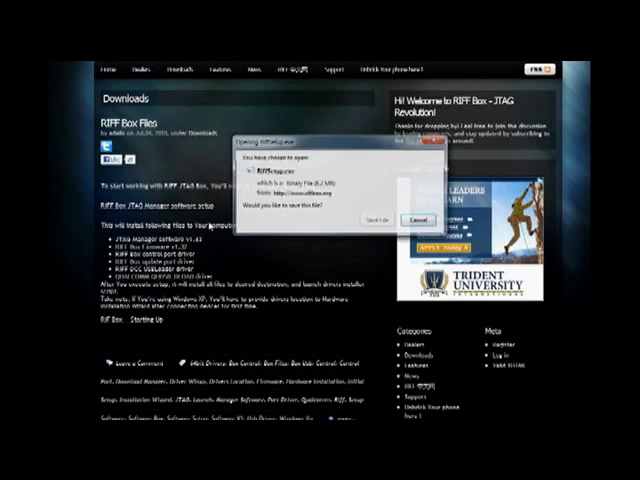
left_click(373, 222)
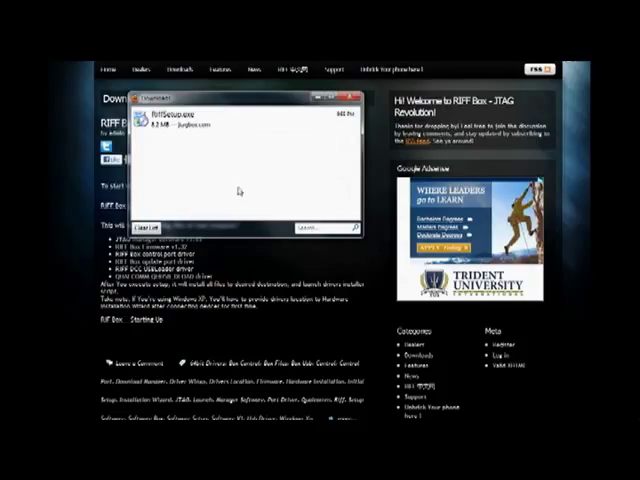
left_click(178, 124)
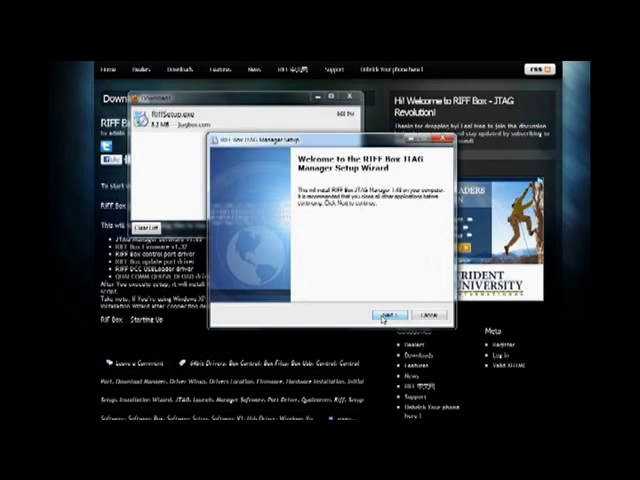
Install JTAG Manager with the default folder, desktop icon and Start Menu folder, then finish
left_click(388, 315)
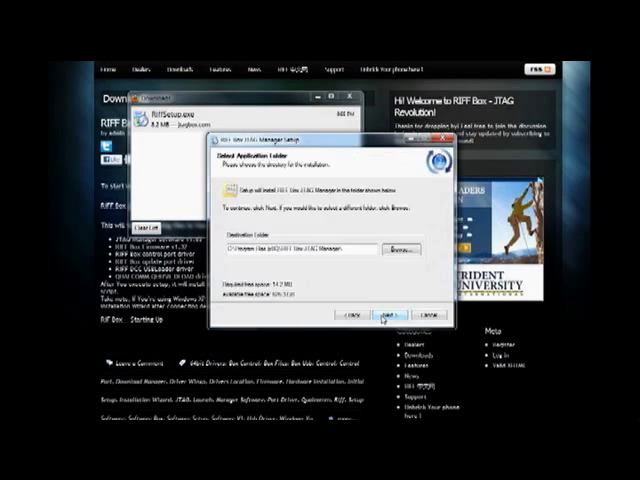
left_click(383, 317)
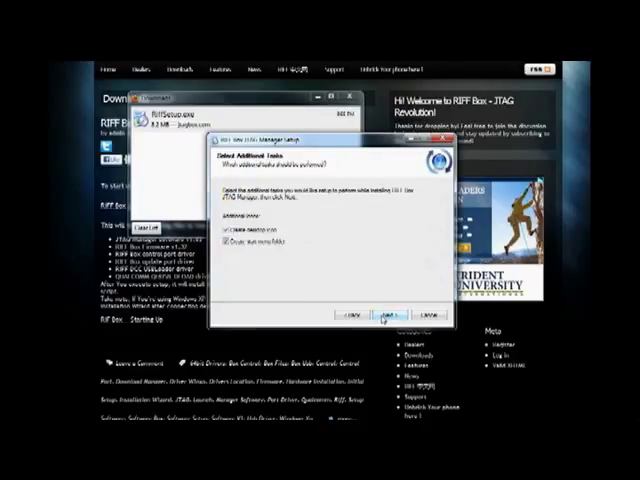
left_click(383, 317)
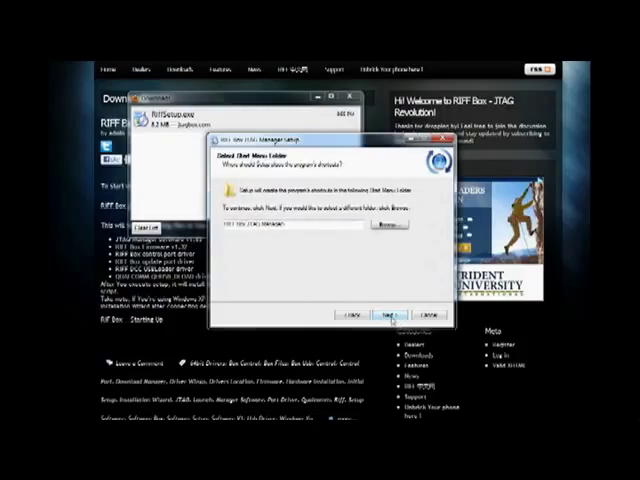
left_click(389, 316)
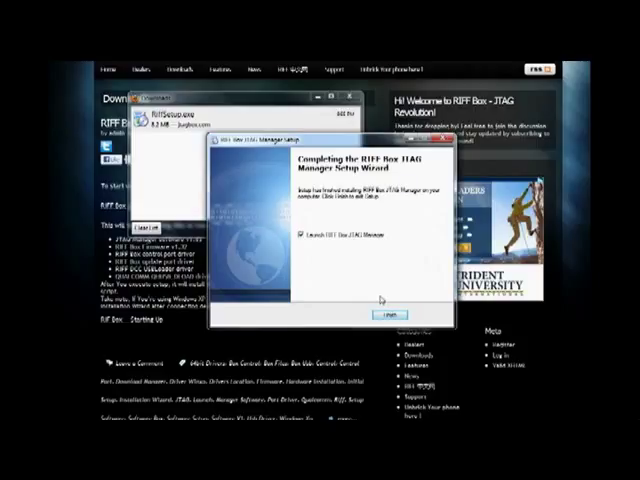
left_click(389, 316)
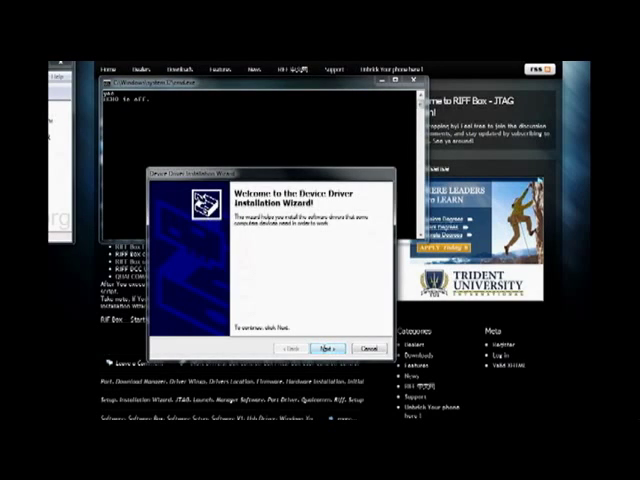
Start the driver installation and allow both unverified-publisher drivers to install anyway
left_click(326, 347)
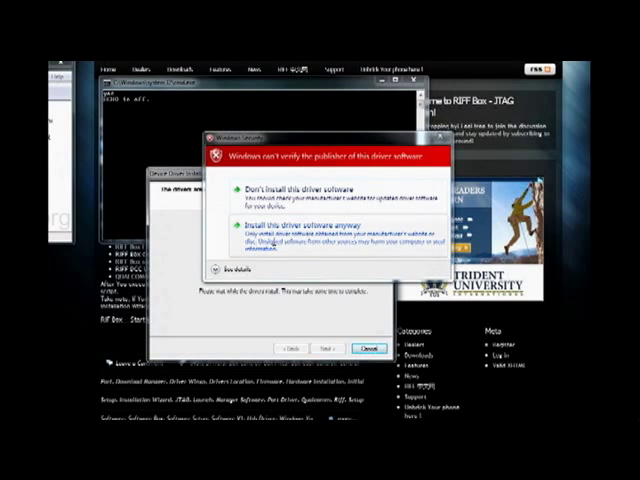
left_click(268, 241)
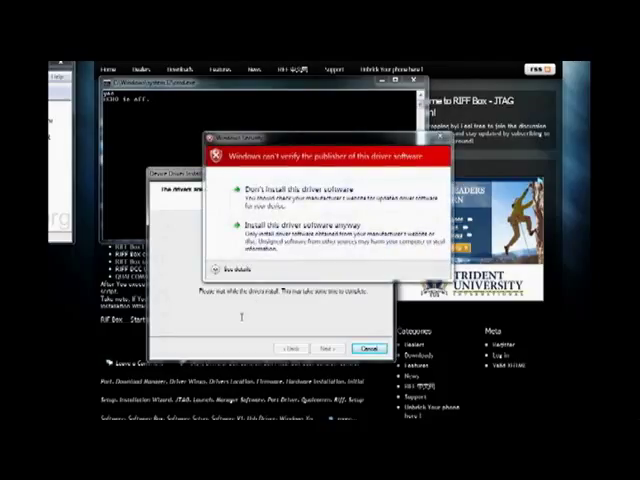
left_click(271, 233)
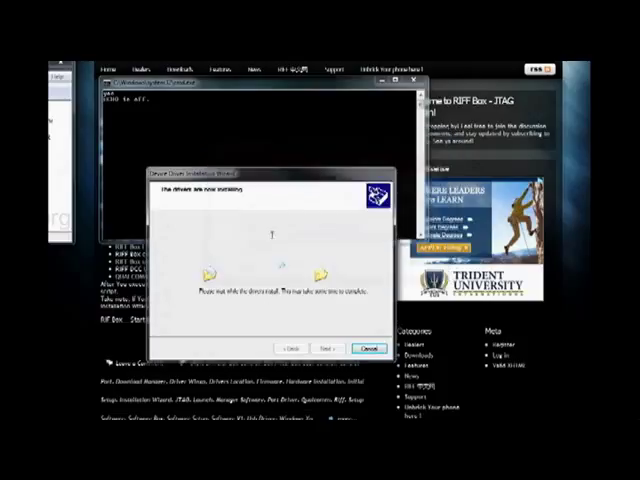